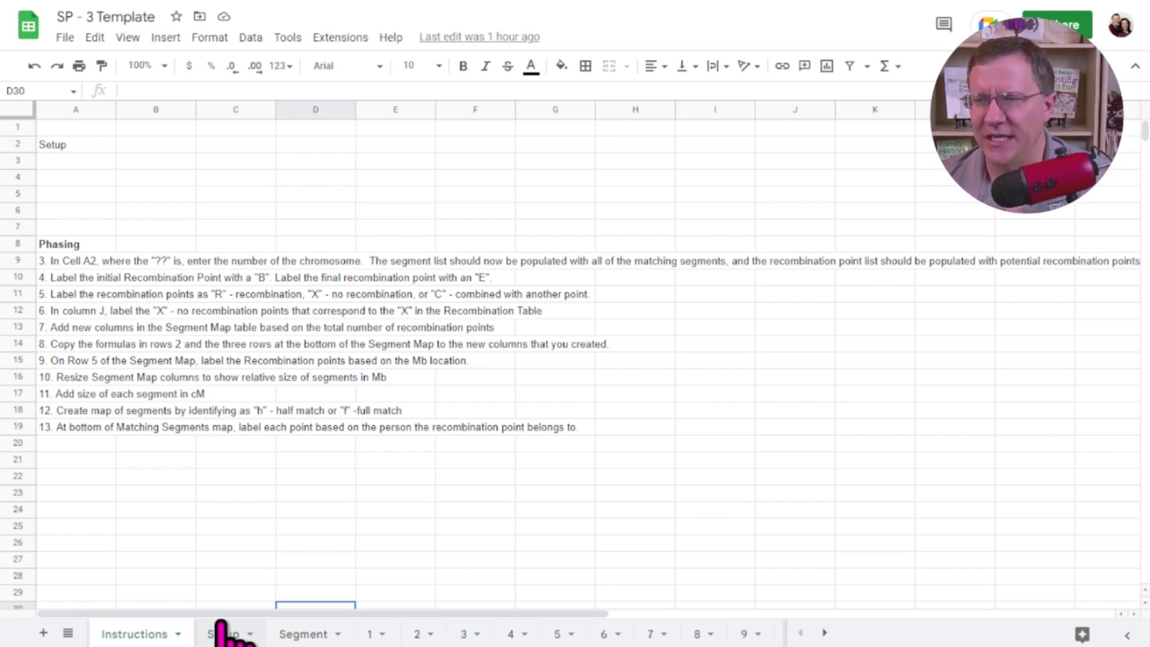
- Switch to the Setup sheet listing segment designations, siblings and chromosome information
left_click(222, 634)
left_click(222, 636)
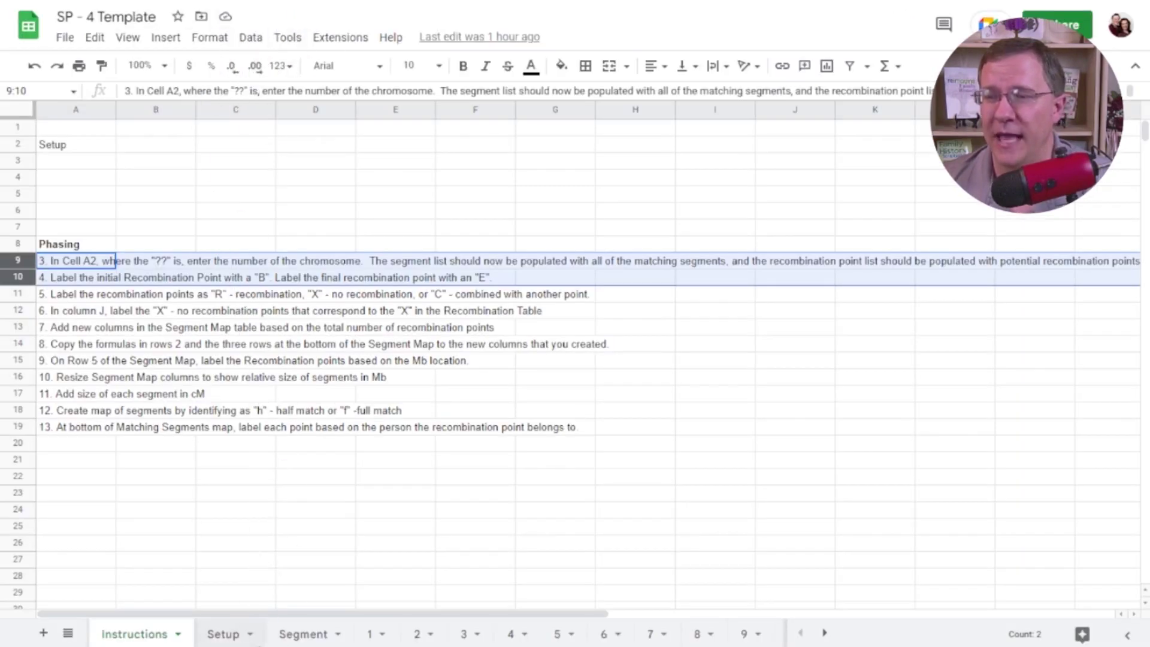
left_click(224, 634)
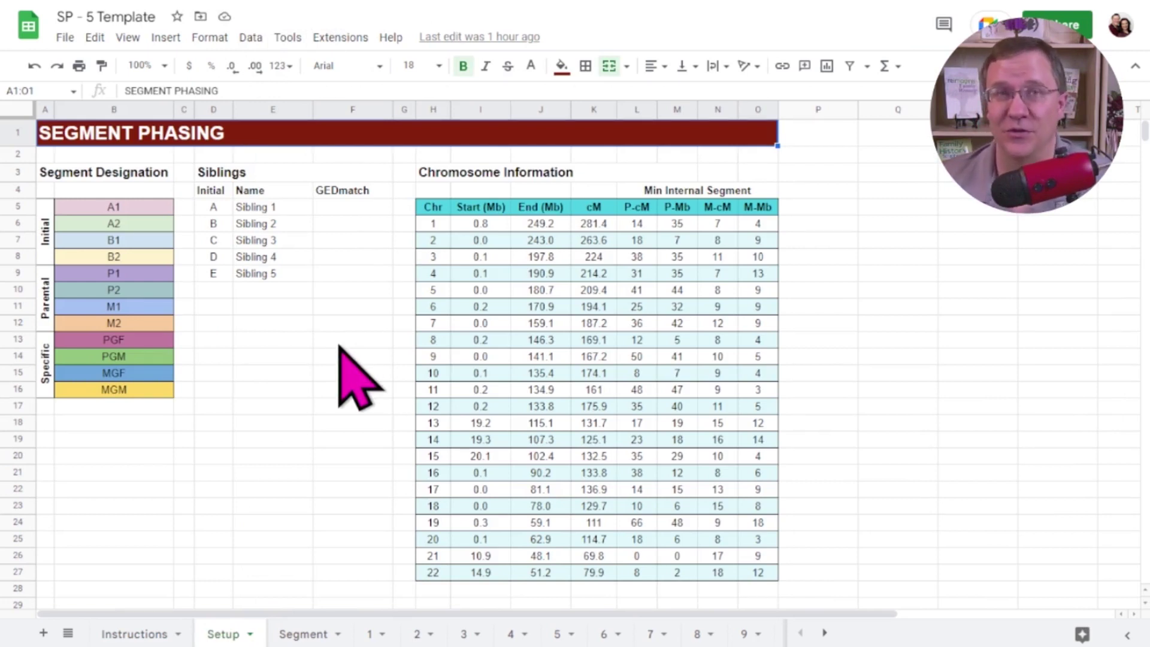
- Browse the later chromosome sheet tabs, scroll back, and switch to the Segment sheet
left_click(346, 439)
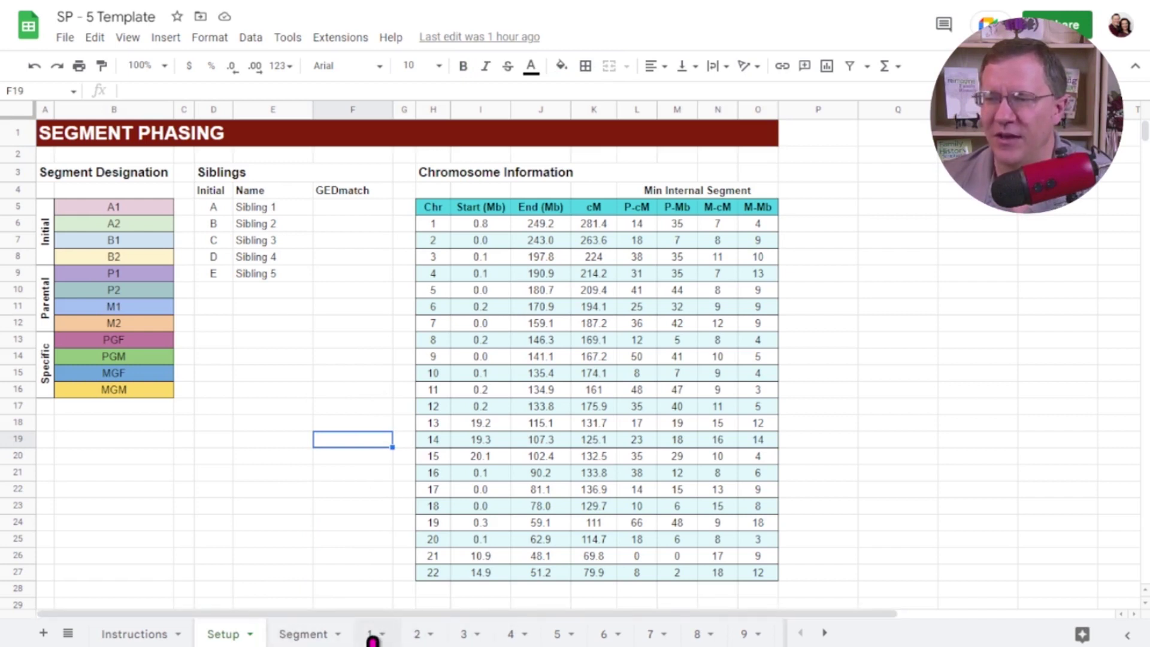
left_click(825, 633)
left_click(825, 634)
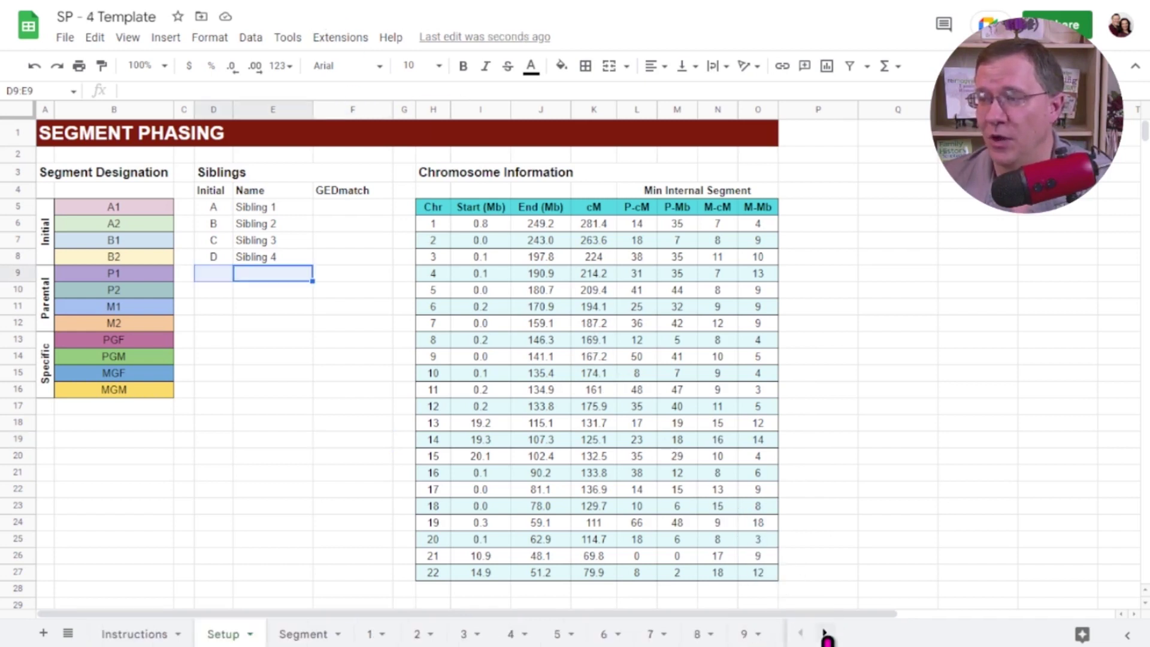
left_click(826, 634)
left_click(826, 634)
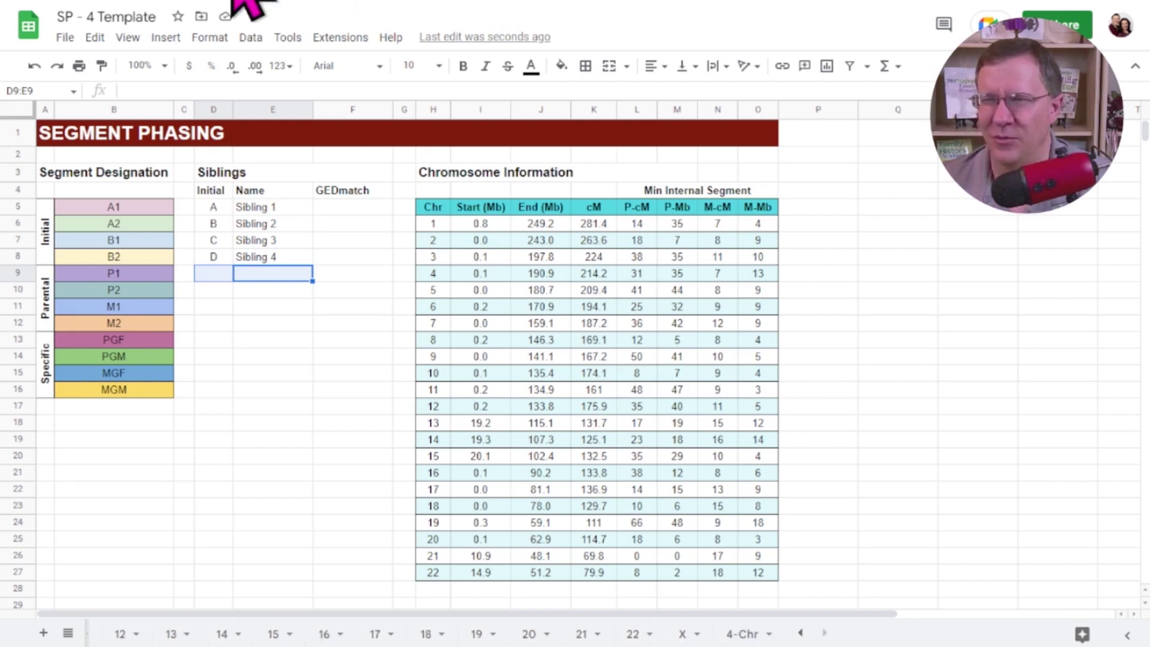
left_click(826, 634)
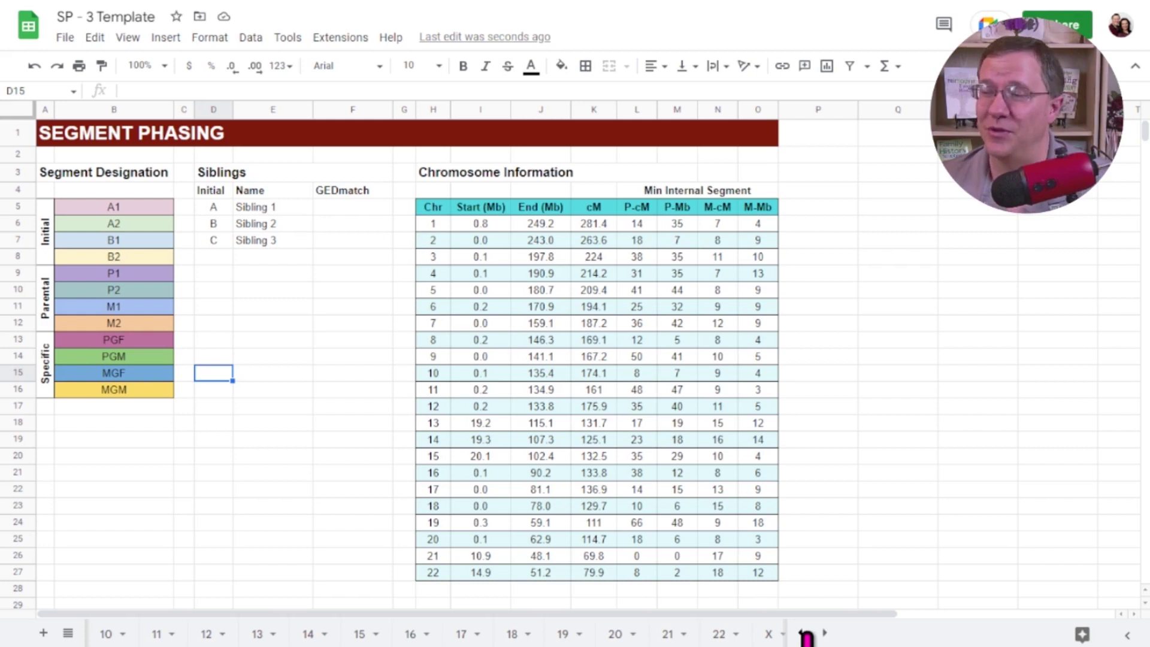
left_click(800, 634)
left_click(307, 635)
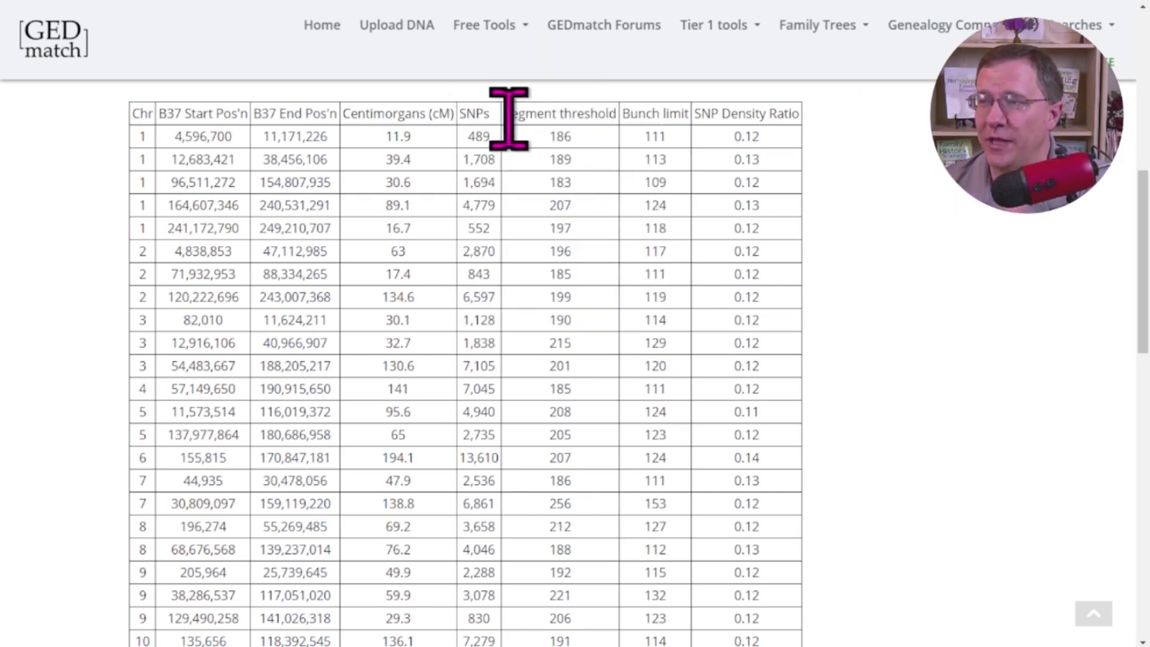
left_click_drag(505, 115, 799, 125)
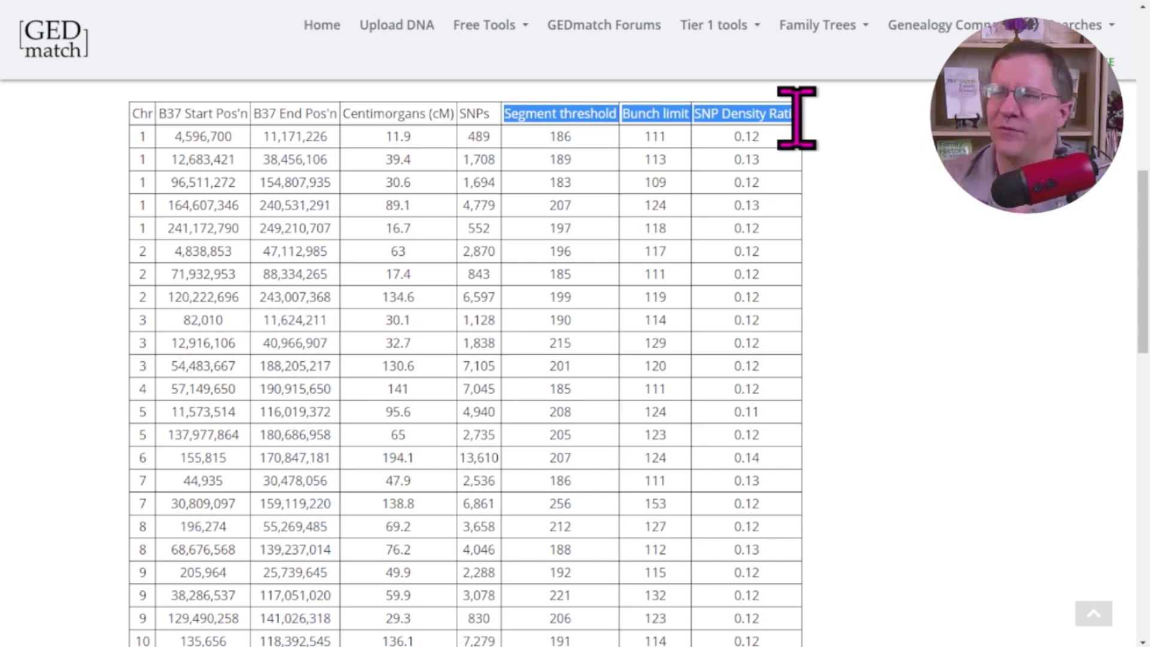
left_click(229, 4)
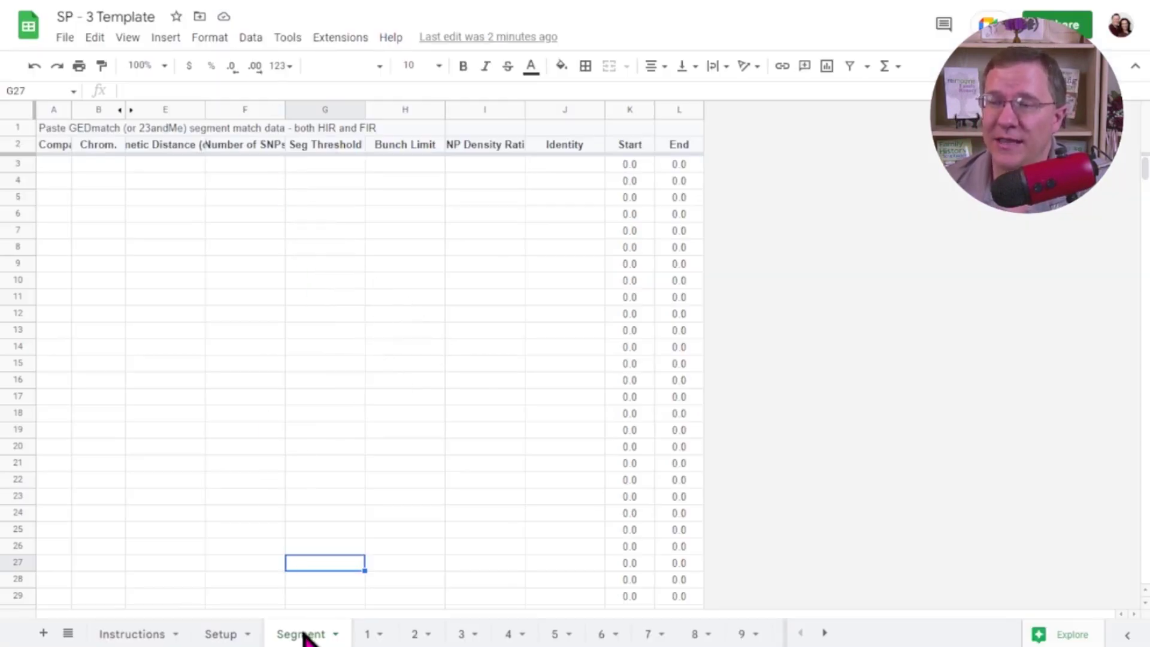
- Check the Seg Threshold to SNP Density Ratio headers in G2:I2, then return to GEDmatch
left_click(325, 164)
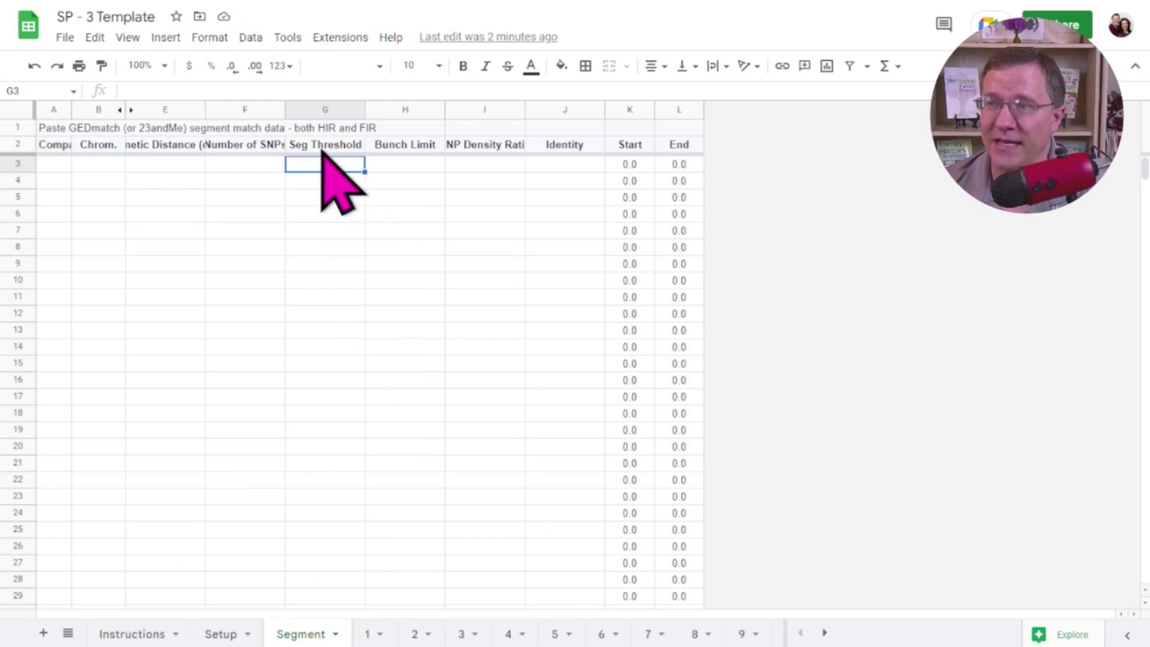
left_click_drag(322, 146, 506, 146)
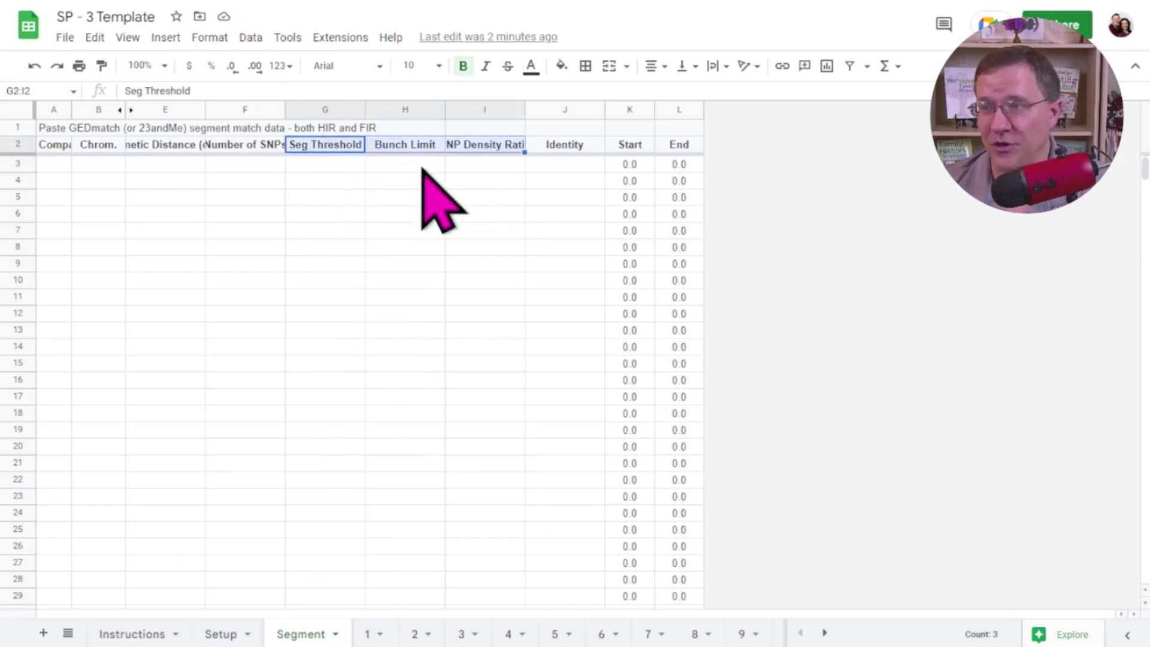
left_click(493, 166)
left_click(496, 147)
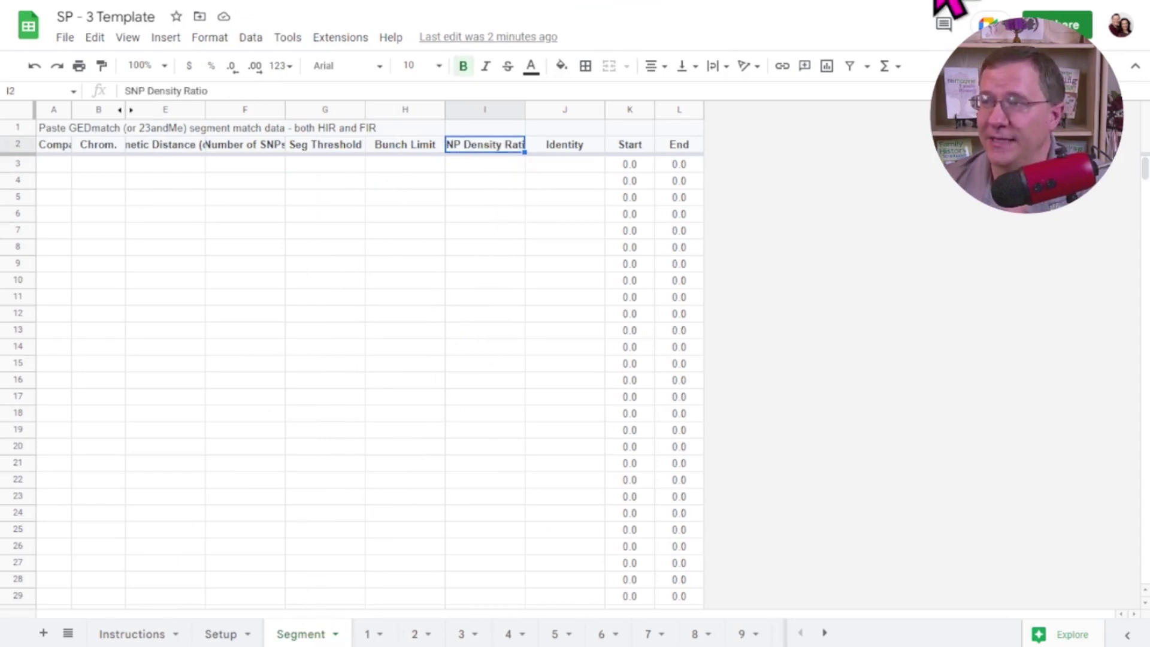
left_click(889, 3)
left_click(860, 257)
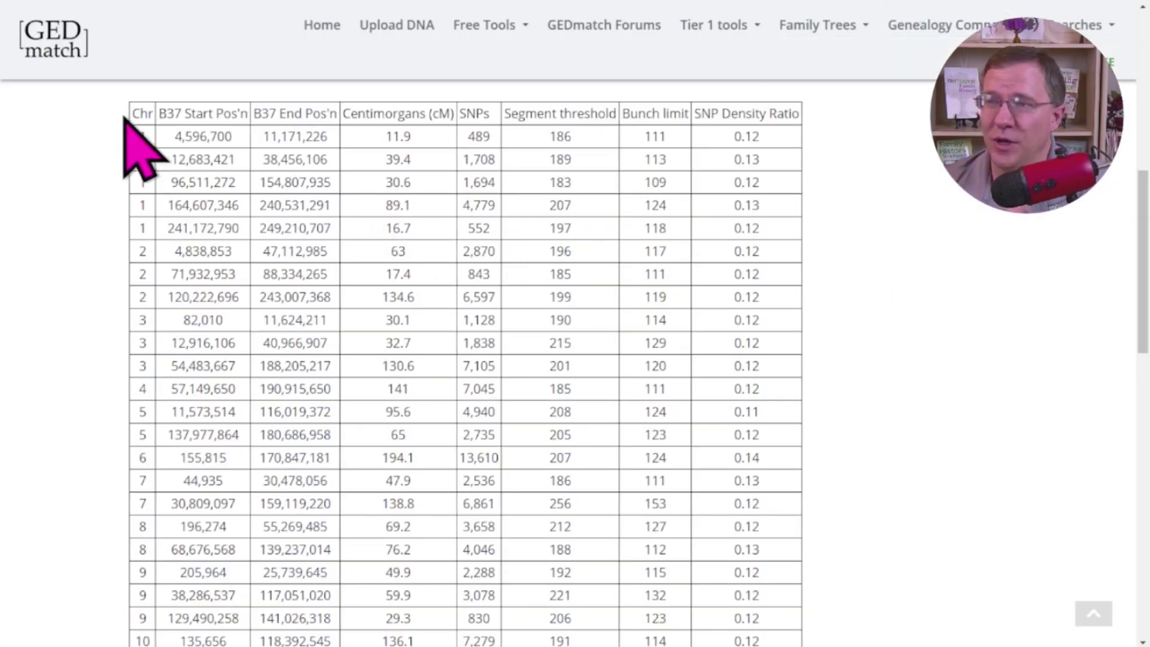
- Copy GEDmatch's segment rows from row 1 through chromosome 22, then select cell B3 in Sheets
left_click_drag(137, 110, 256, 185)
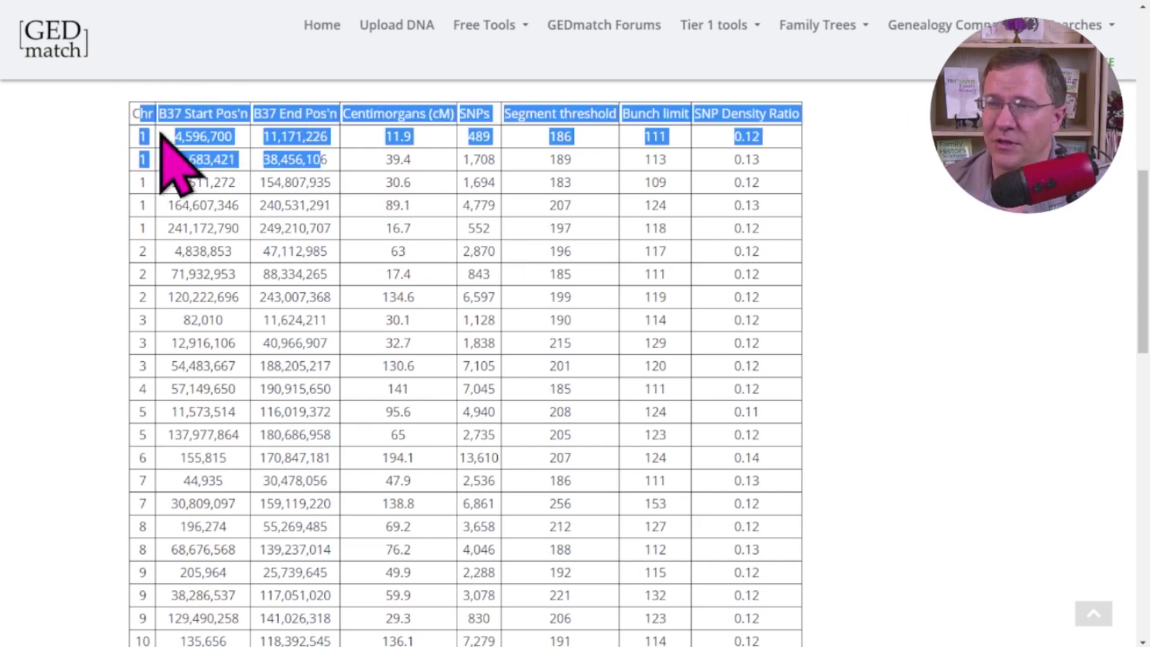
left_click(125, 130)
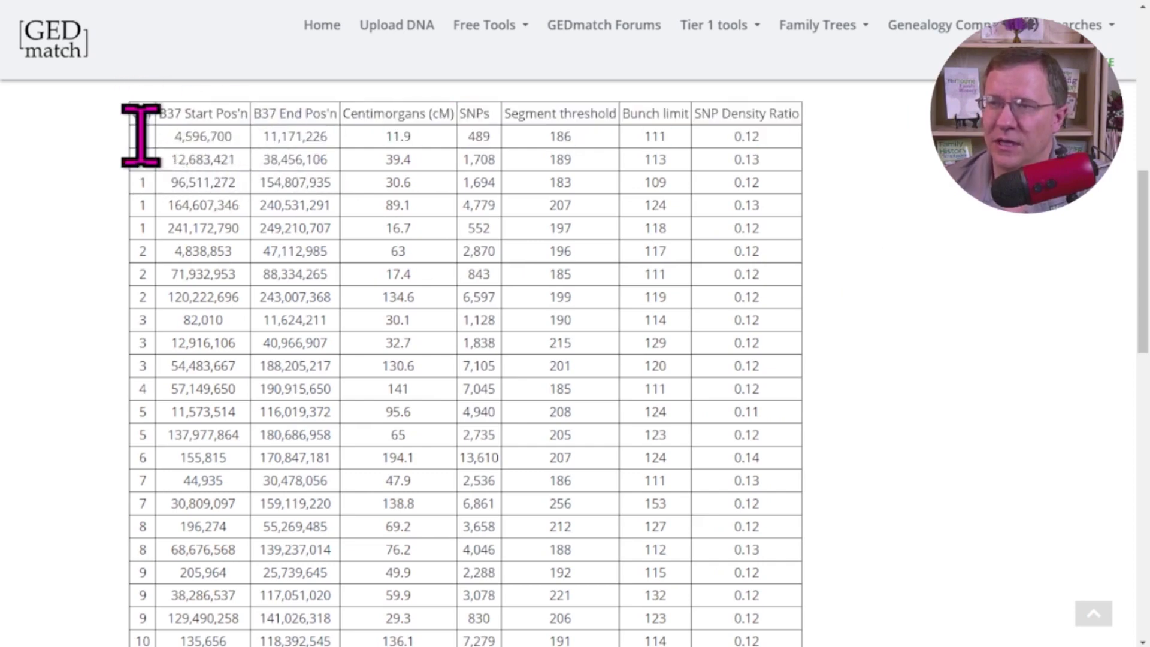
mouse_move(130, 124)
left_mouse_down()
mouse_move(379, 229)
mouse_move(751, 270)
mouse_move(783, 314)
left_mouse_up()
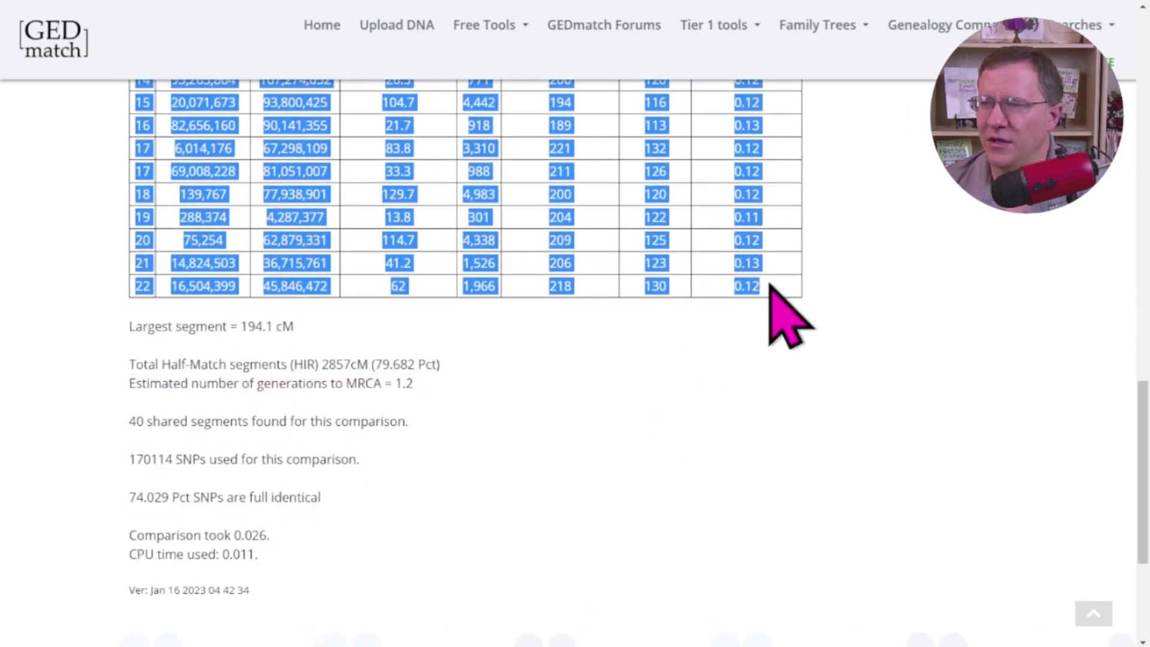
left_click(236, 4)
left_click(84, 167)
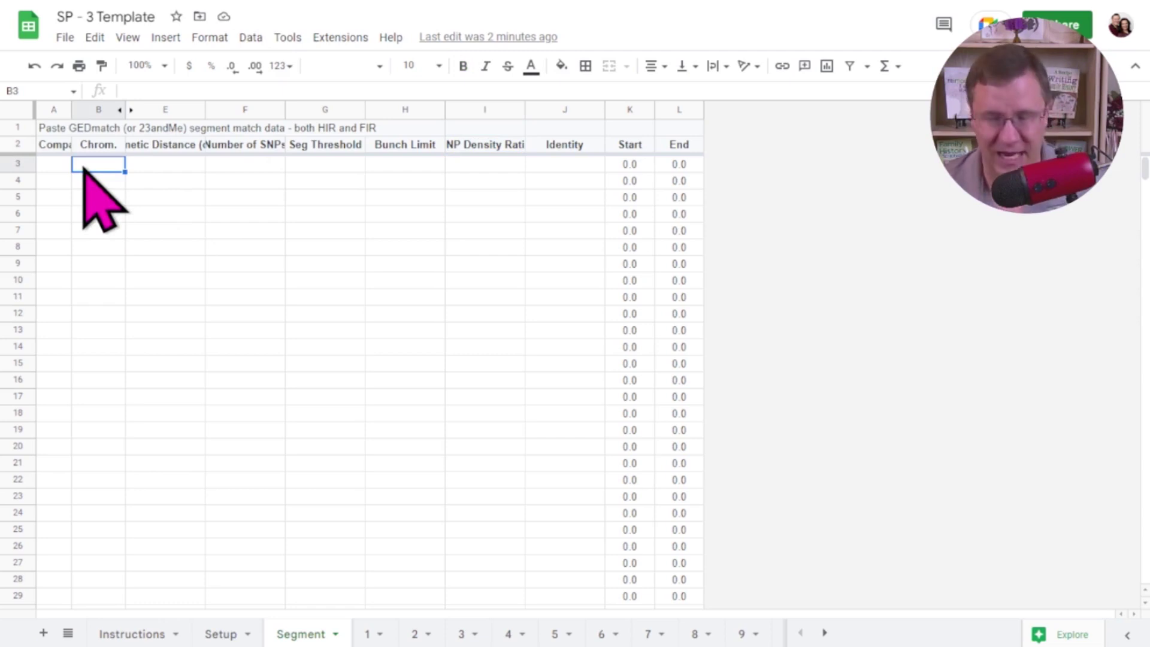
- Paste the GEDmatch rows at B3 and fill A3:A42 with the label A/B
key("ctrl+v")
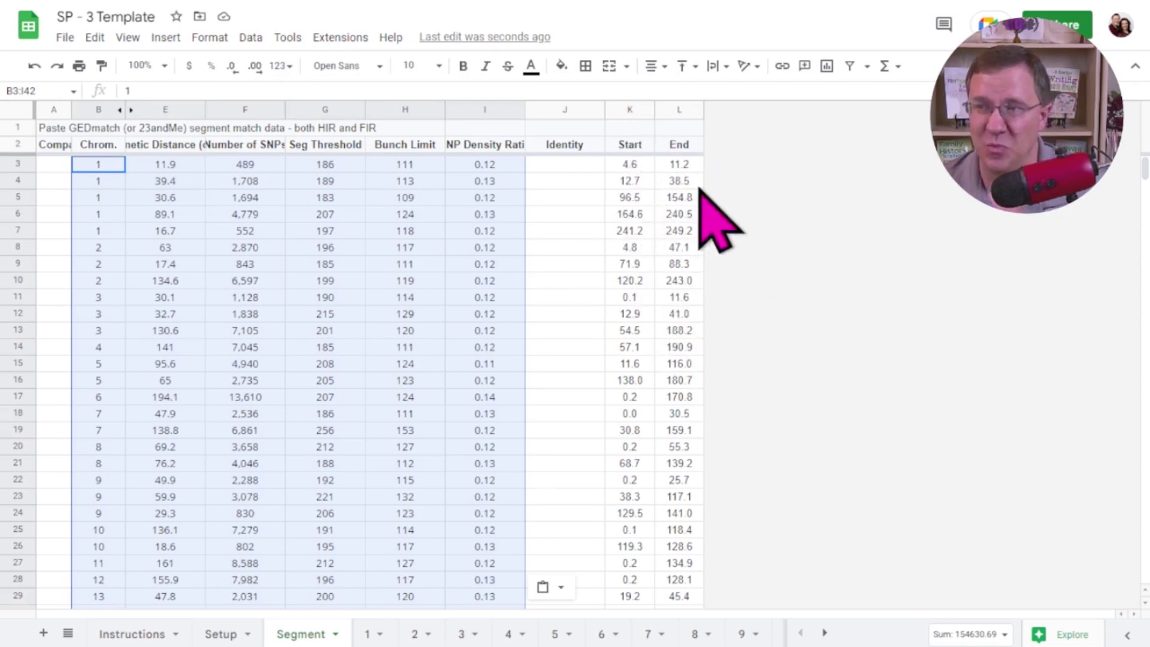
left_click(55, 165)
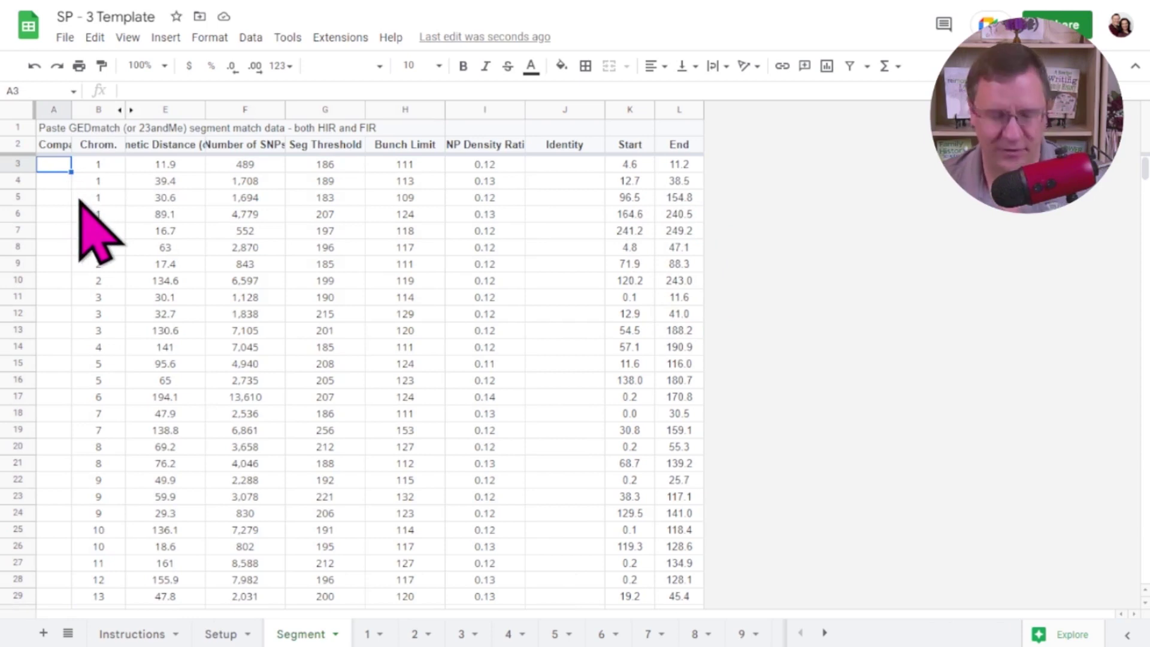
type("A/B")
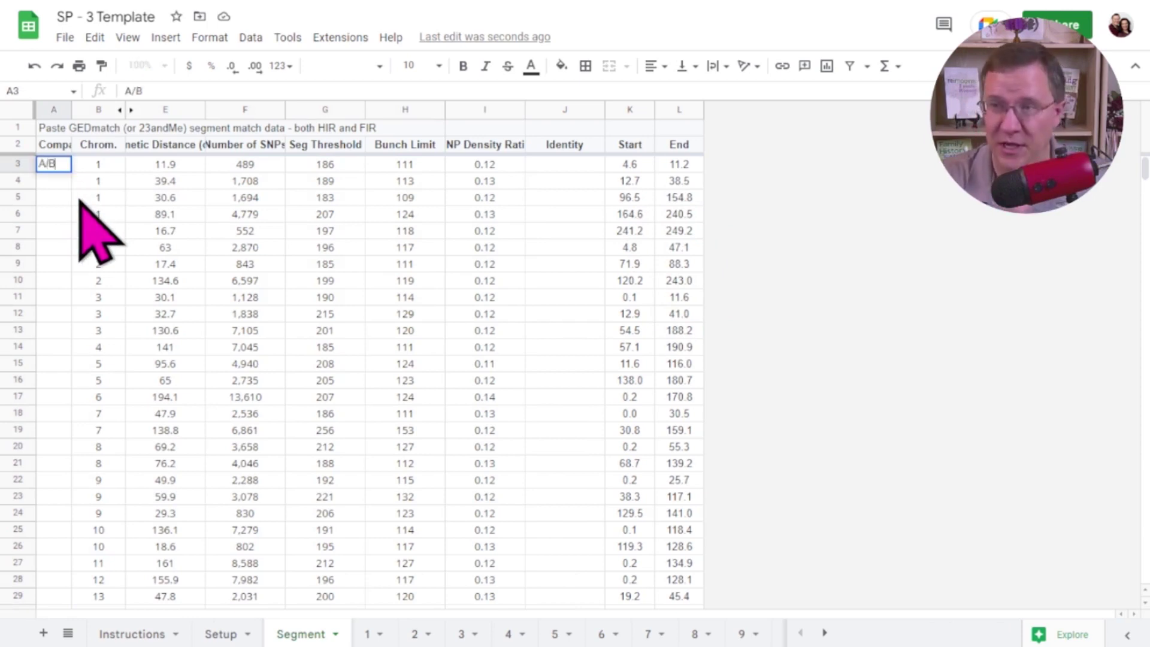
key("Return")
left_click(61, 167)
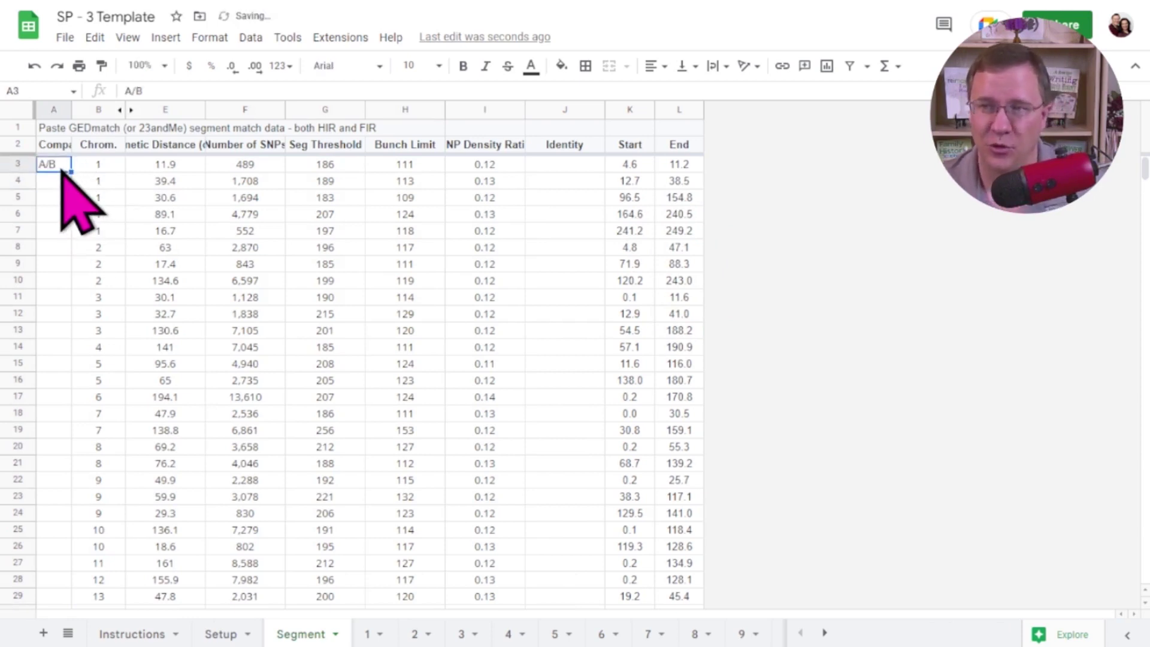
mouse_move(63, 185)
left_mouse_down()
mouse_move(67, 620)
mouse_move(62, 439)
left_mouse_up()
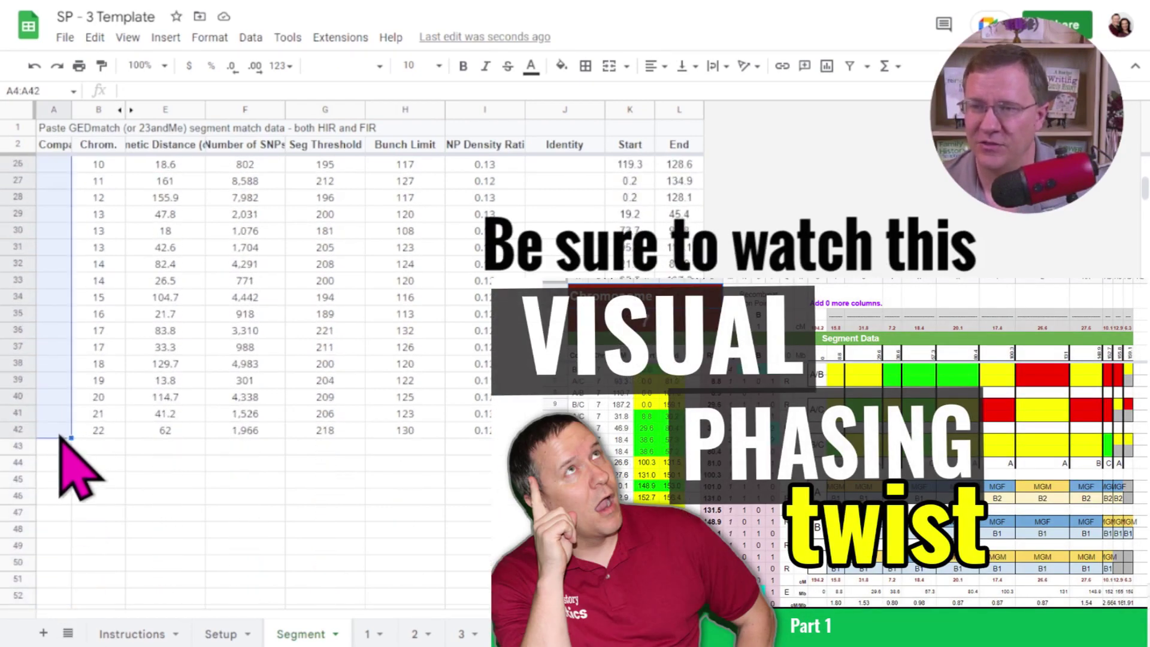
type("A/B A/B A/B A/B A/B A/B A/B A/B A/B A/B A/B A/B A/B A/B A/B A/B A/B A/B A/B A/B A/B A/B A/B A/B A/B A/B A/B A/B A/B A/B A/B A/B A/B A/B A/B A/B A/B A/B A/B")
scroll(522, 450, "up", 5)
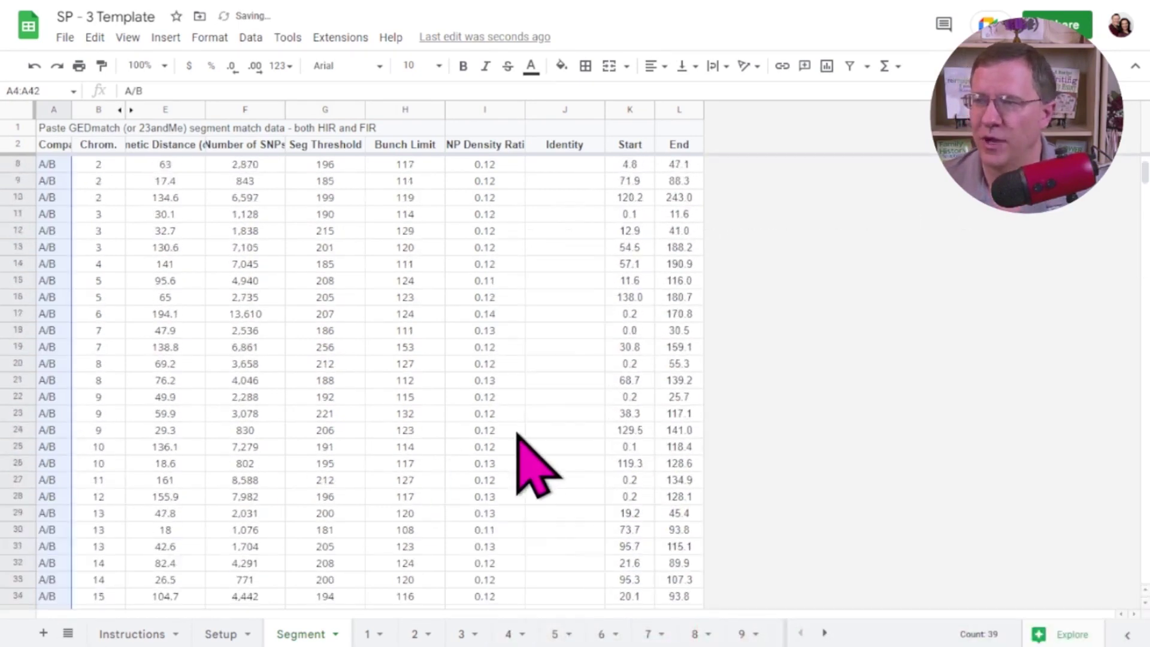
- Enter Half as the identity in J3 and select the identity cells below it
left_click(564, 164)
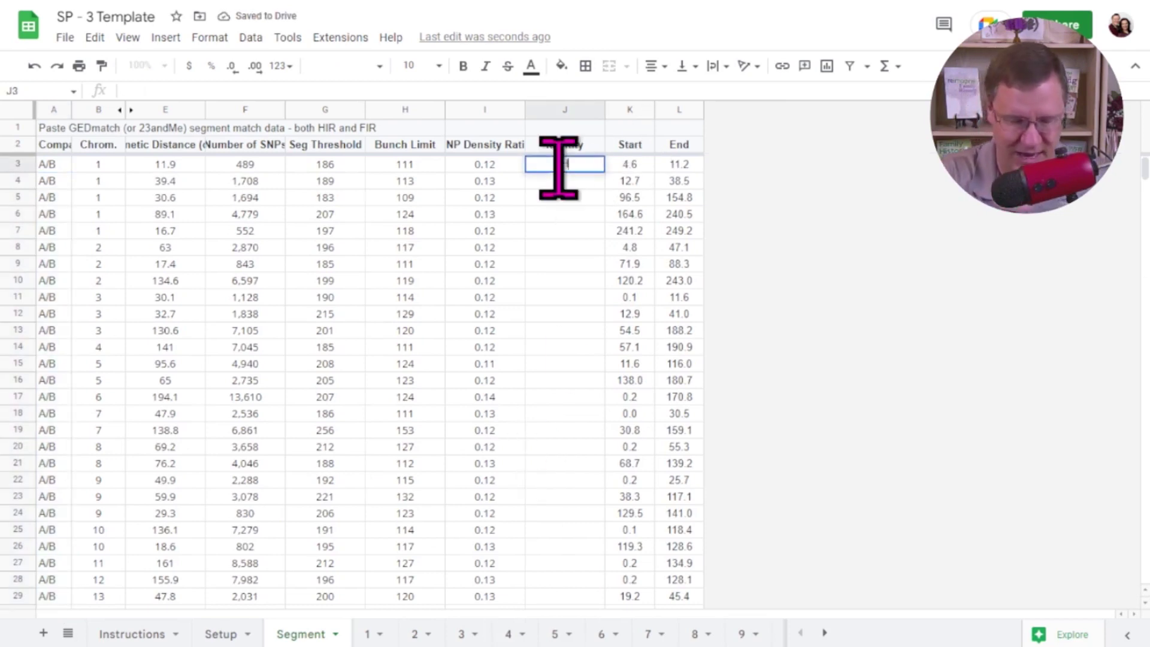
type("Half")
key("Return")
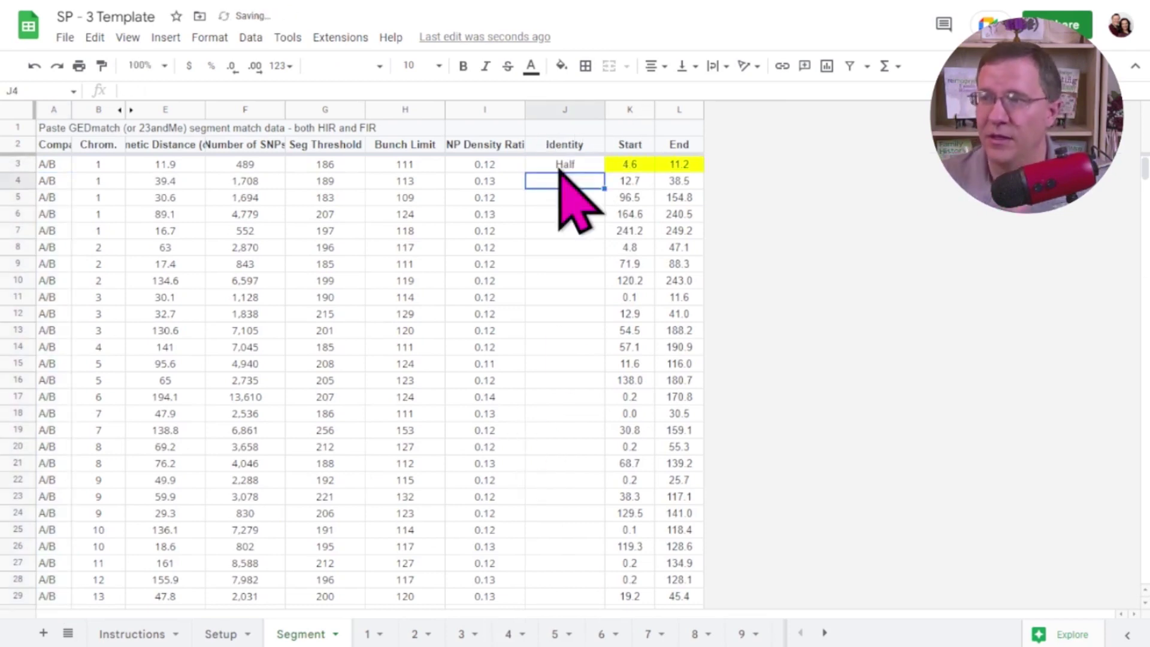
left_click(560, 170)
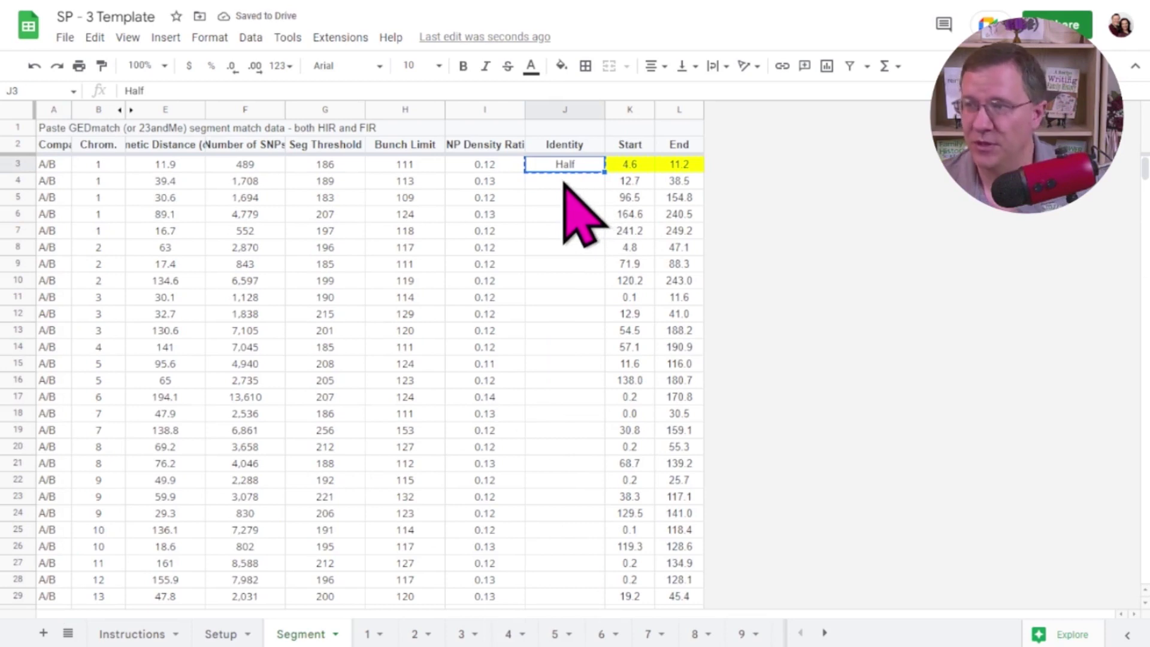
left_click_drag(569, 183, 543, 418)
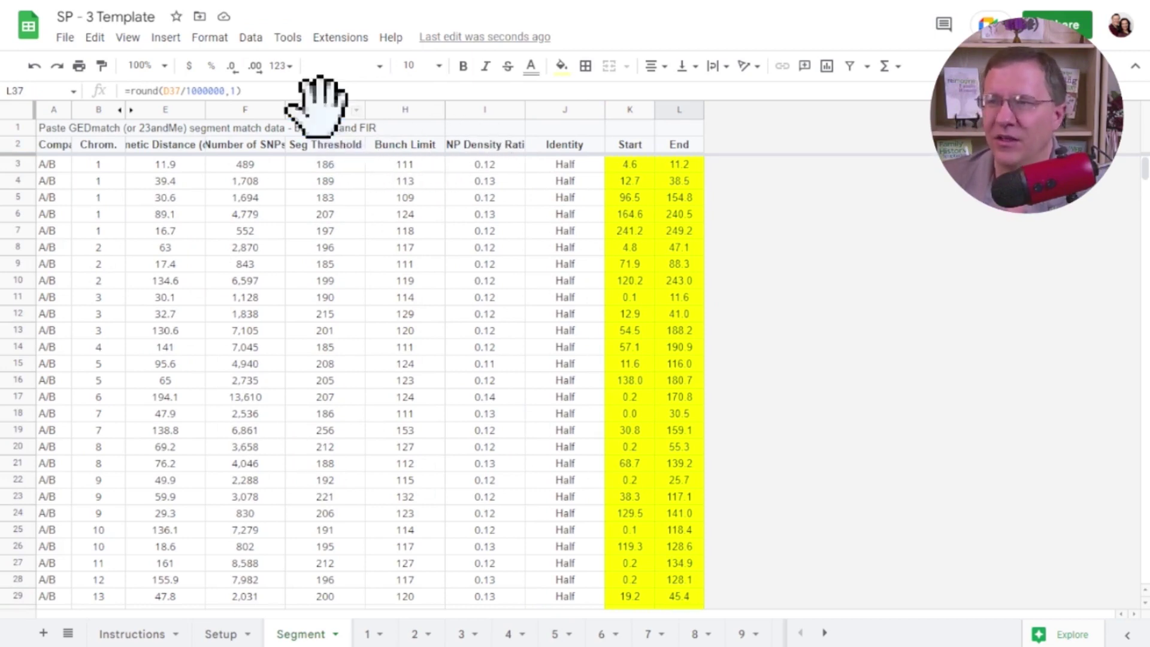
- Hide columns G–I, then view Chromosome 1's five A/B segments
left_click_drag(318, 110, 467, 110)
right_click(469, 109)
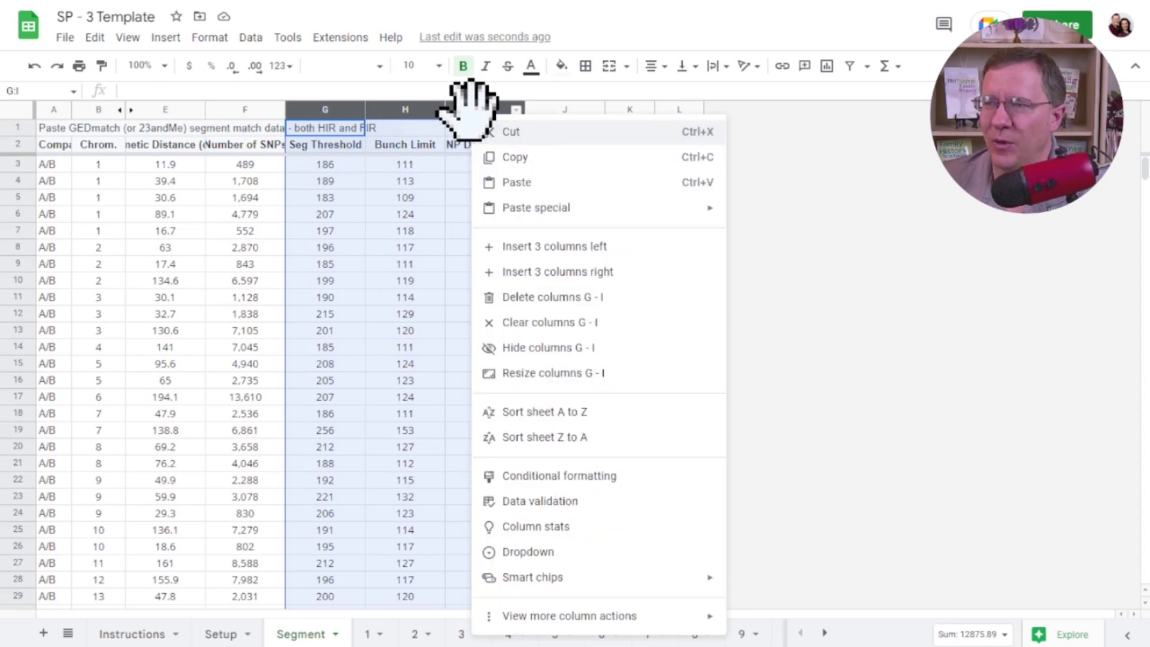
left_click(539, 349)
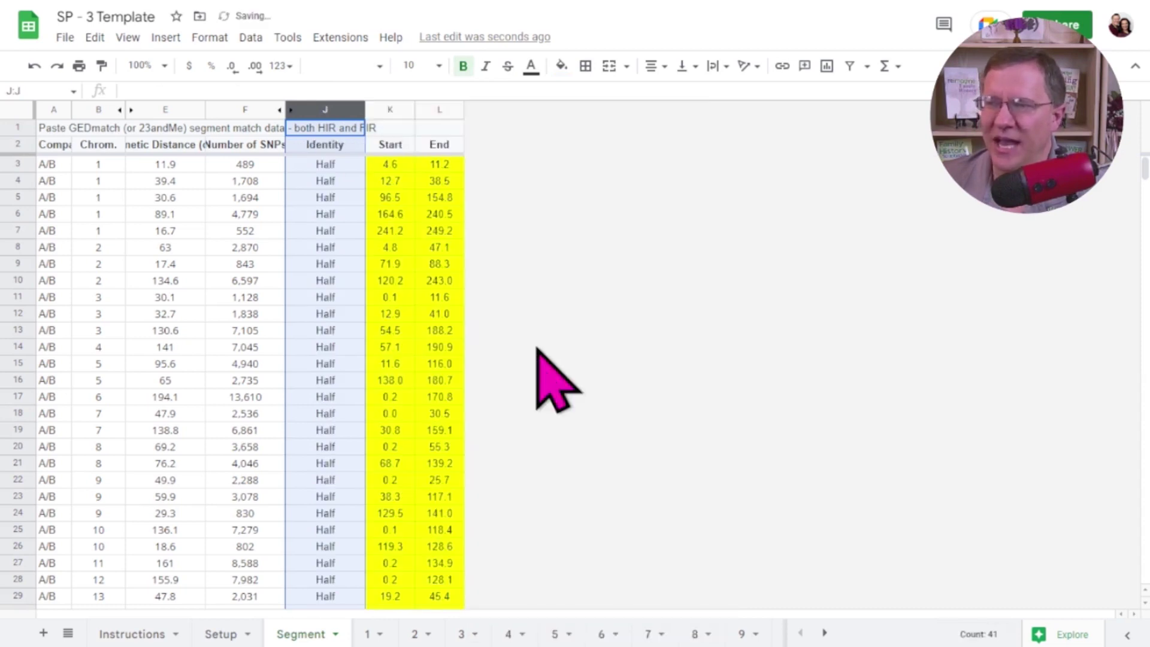
left_click(439, 546)
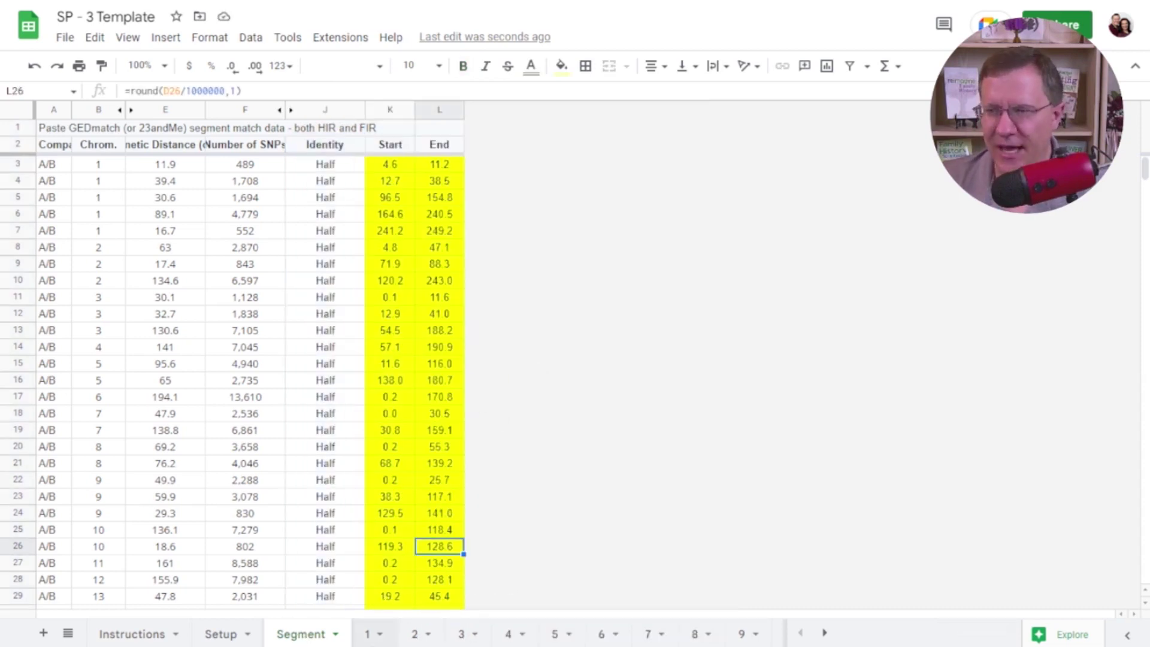
left_click(371, 635)
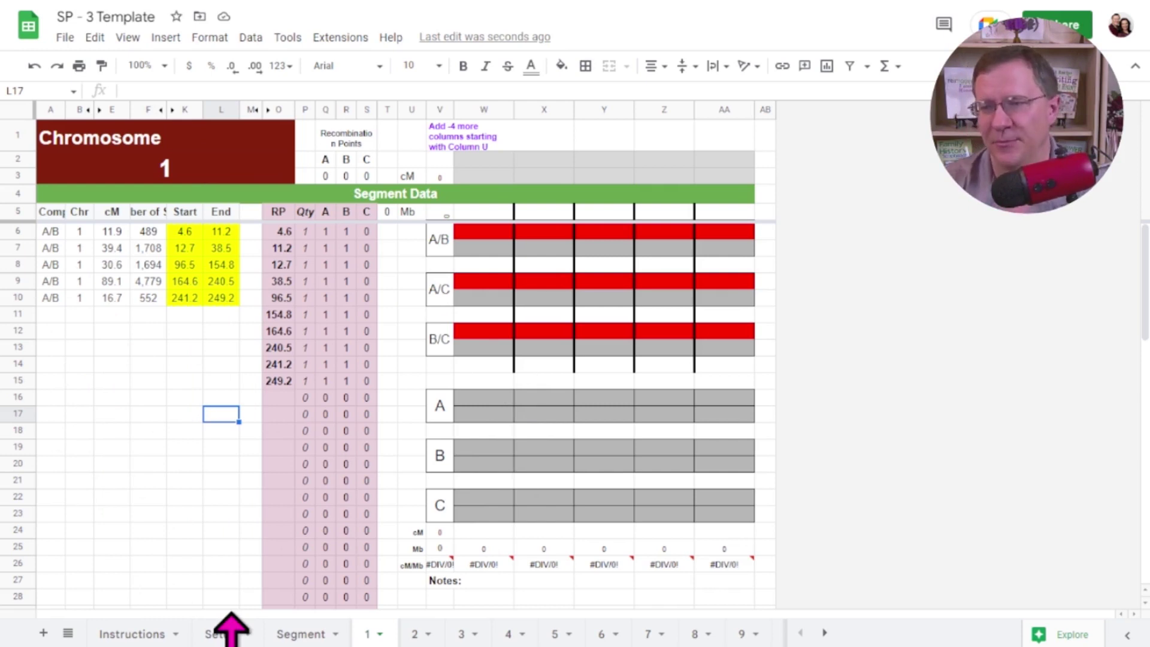
left_click(137, 633)
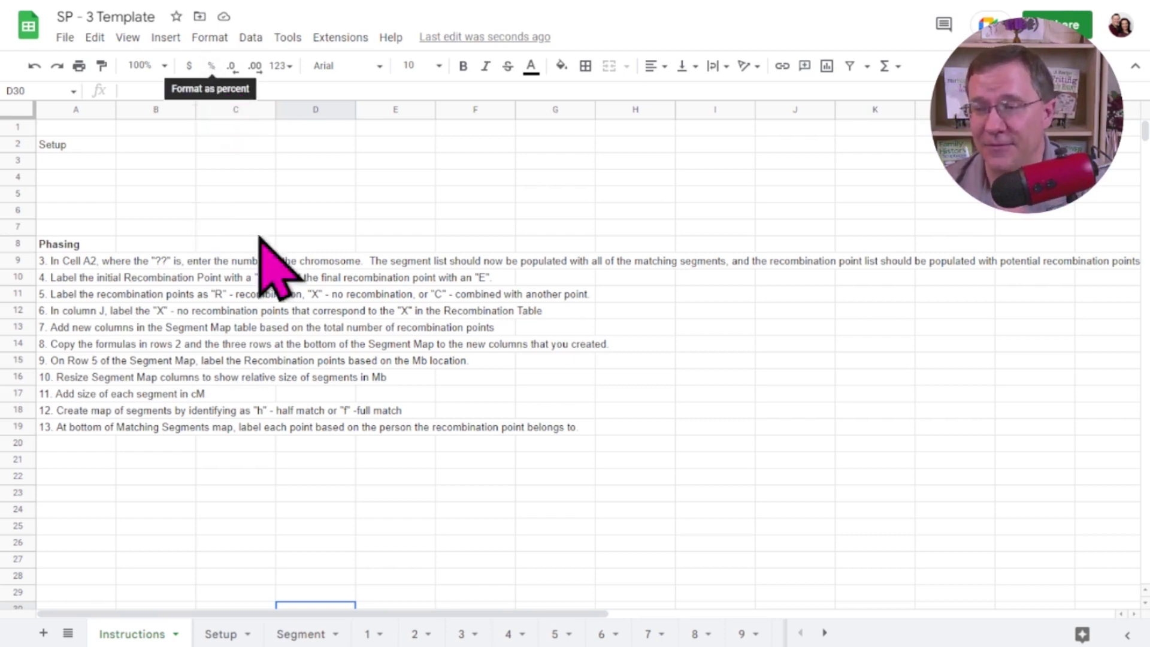
left_click(300, 634)
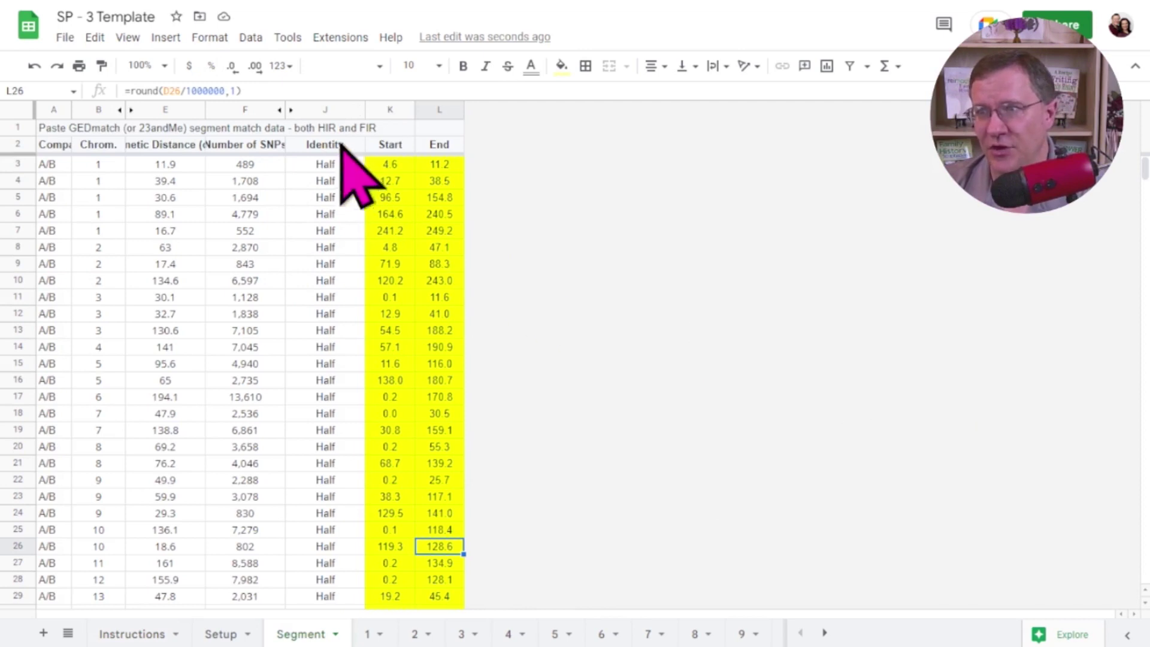
- Unhide columns G–I using the arrows between columns F and J
left_click(285, 110)
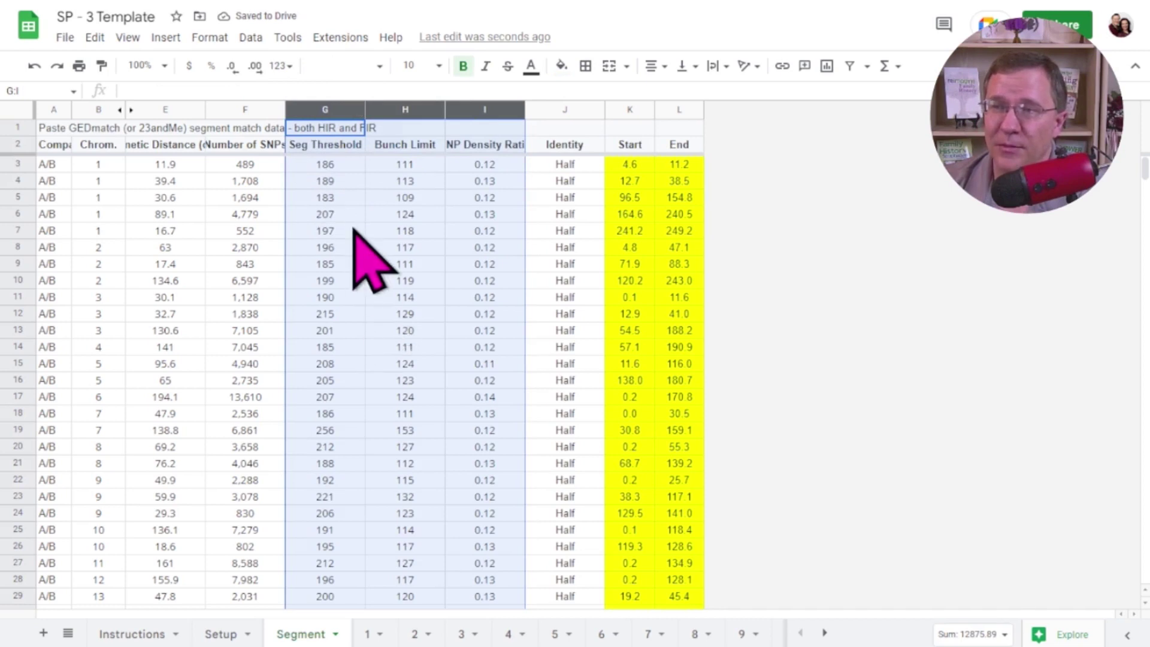
left_click(413, 249)
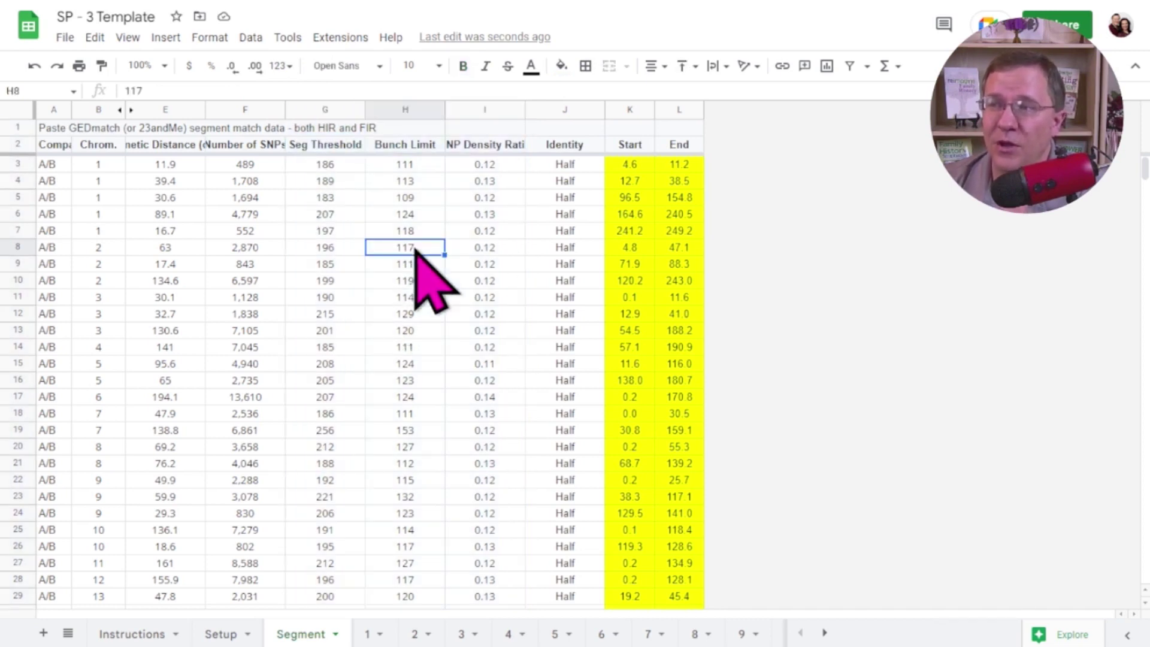